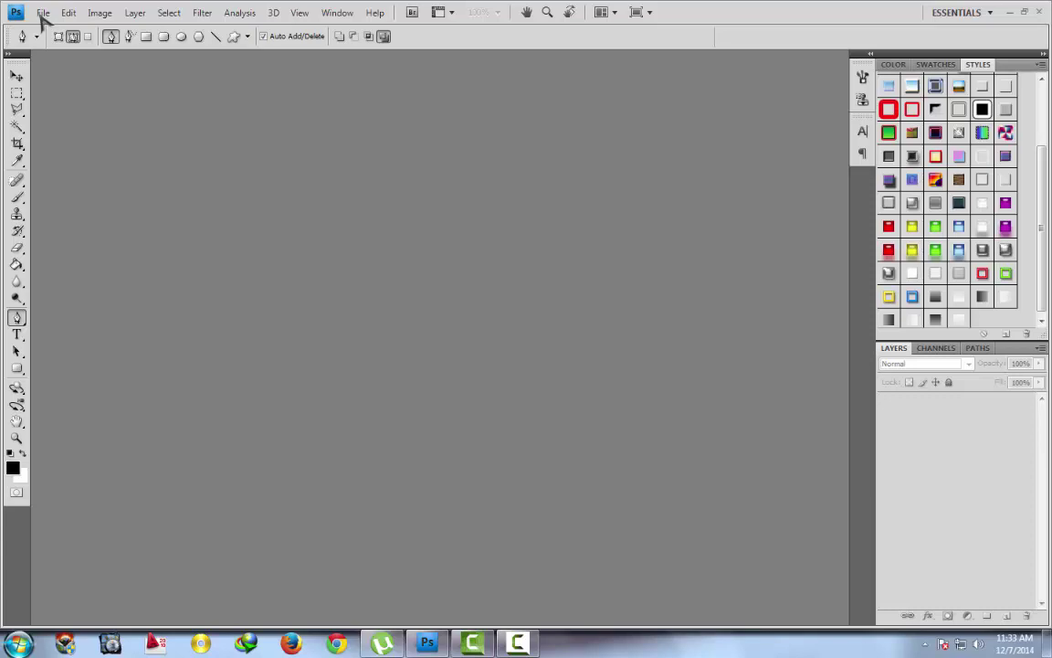
Create a new white document with the Photo preset, Landscape 5 x 7 at 300 pixels/inch
click(43, 15)
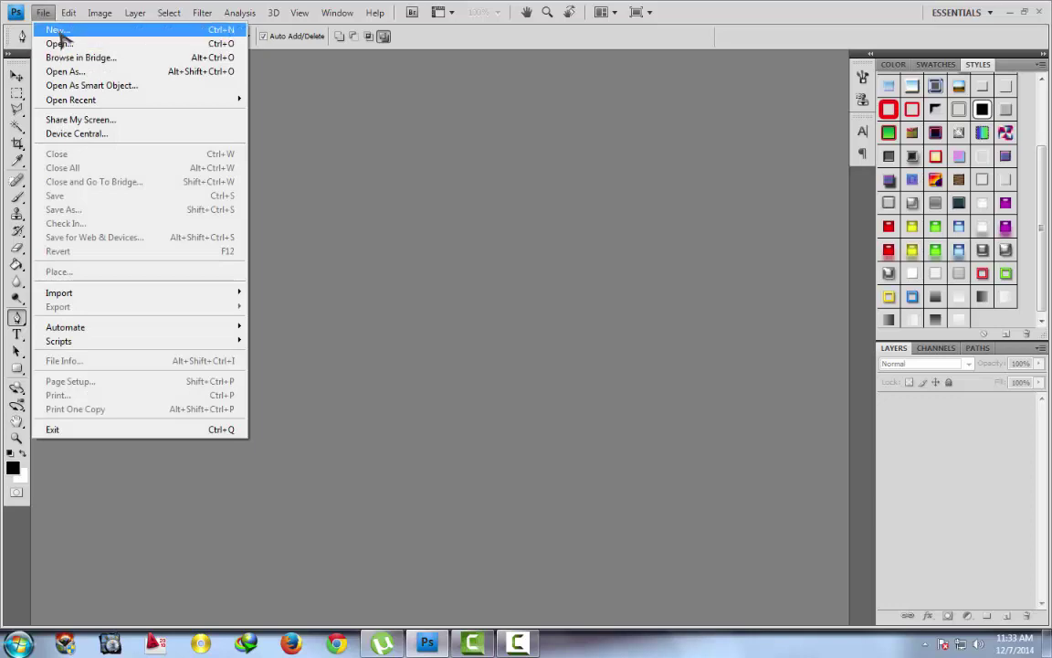
click(57, 31)
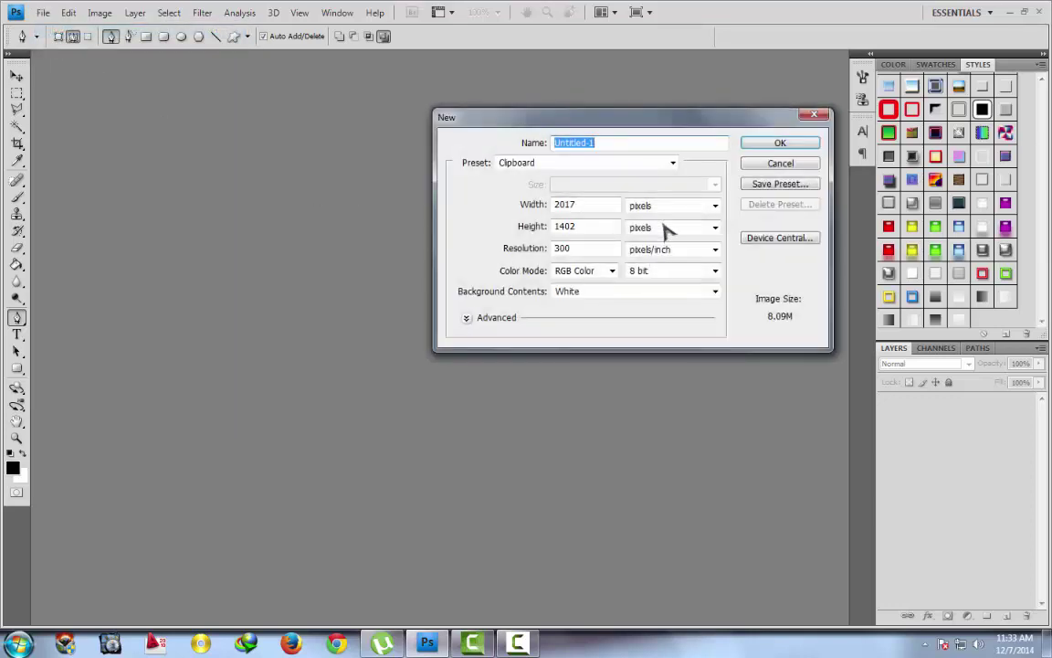
click(672, 164)
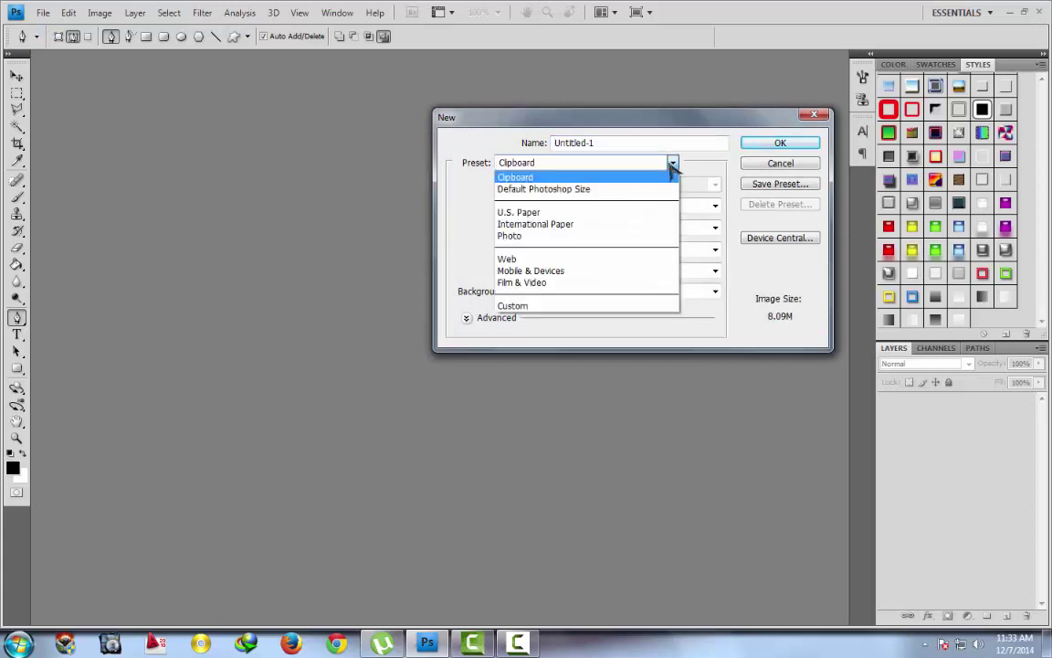
click(525, 237)
click(681, 186)
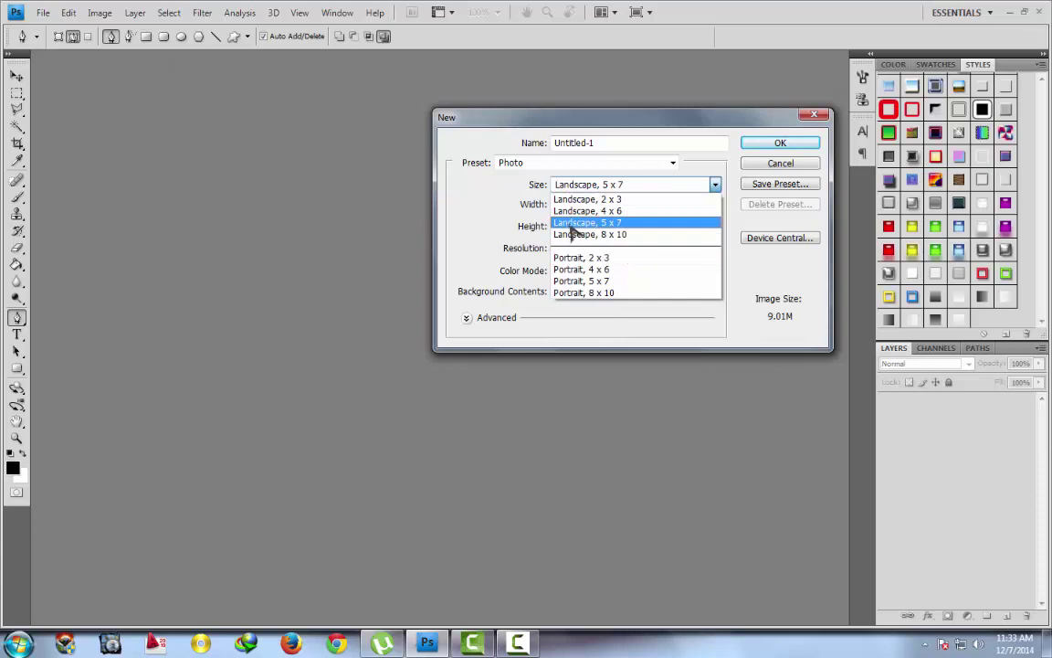
click(614, 225)
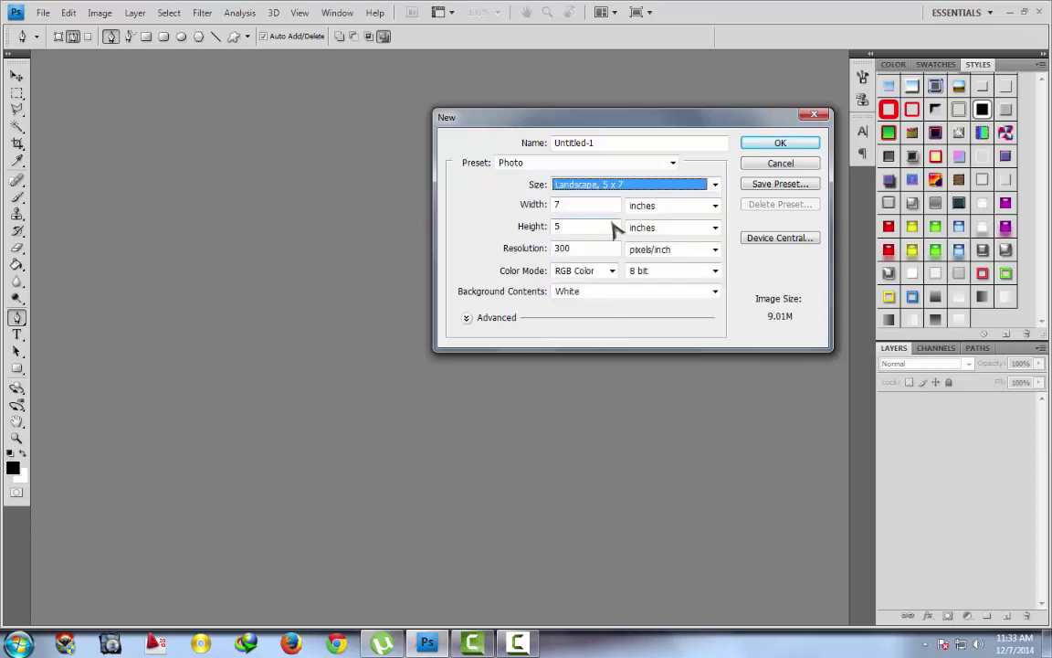
click(776, 145)
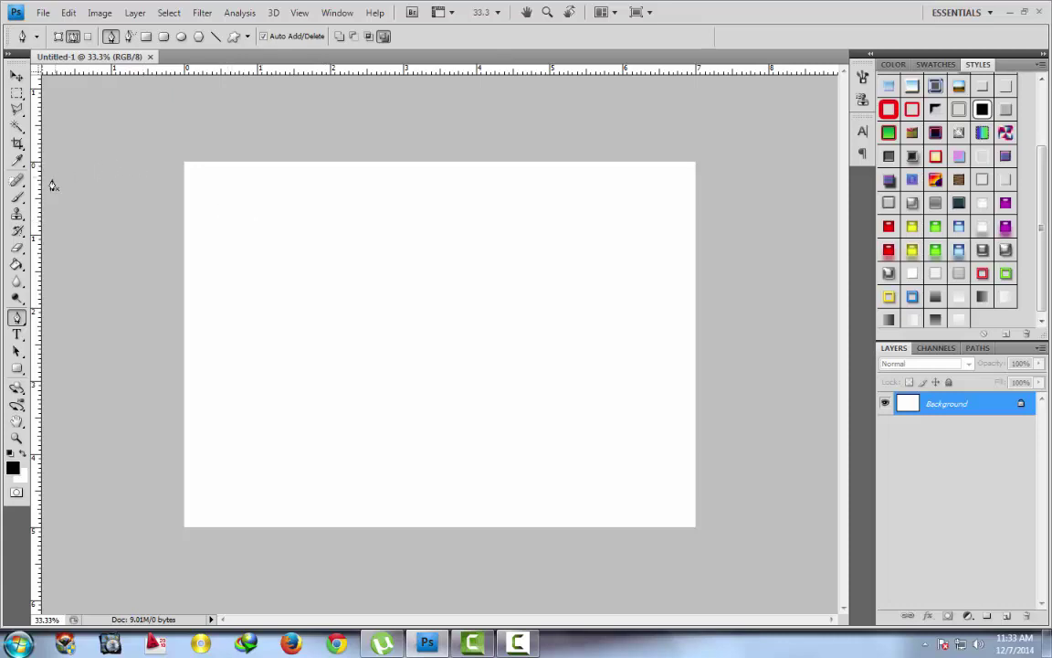
Place vertical guides near the left and right edges and horizontal guides near the top and bottom
drag(38, 188, 202, 99)
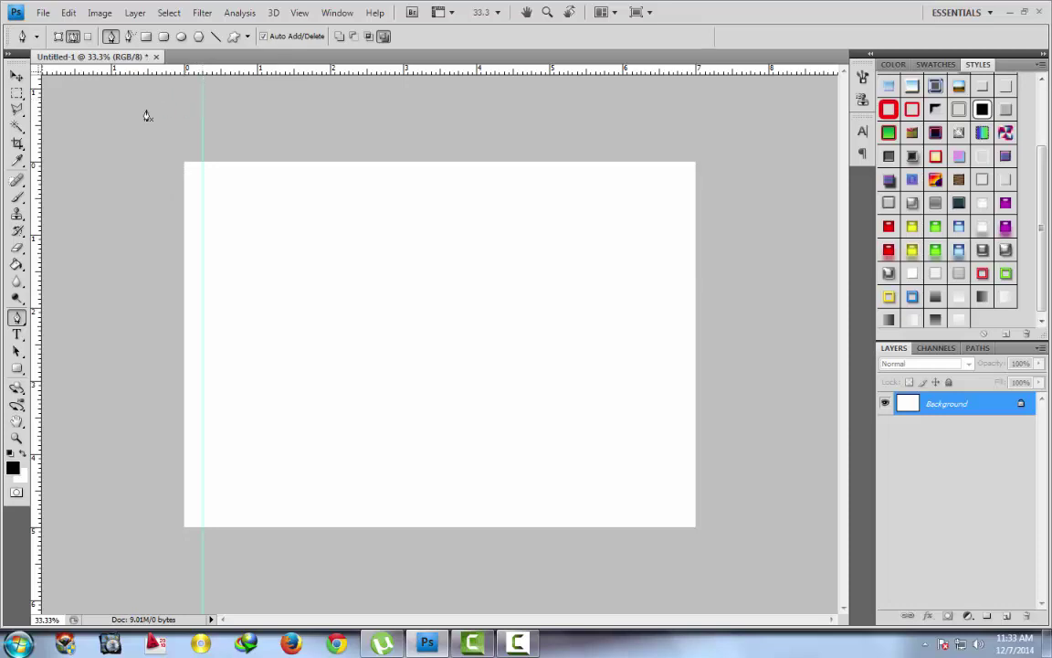
drag(38, 124, 679, 101)
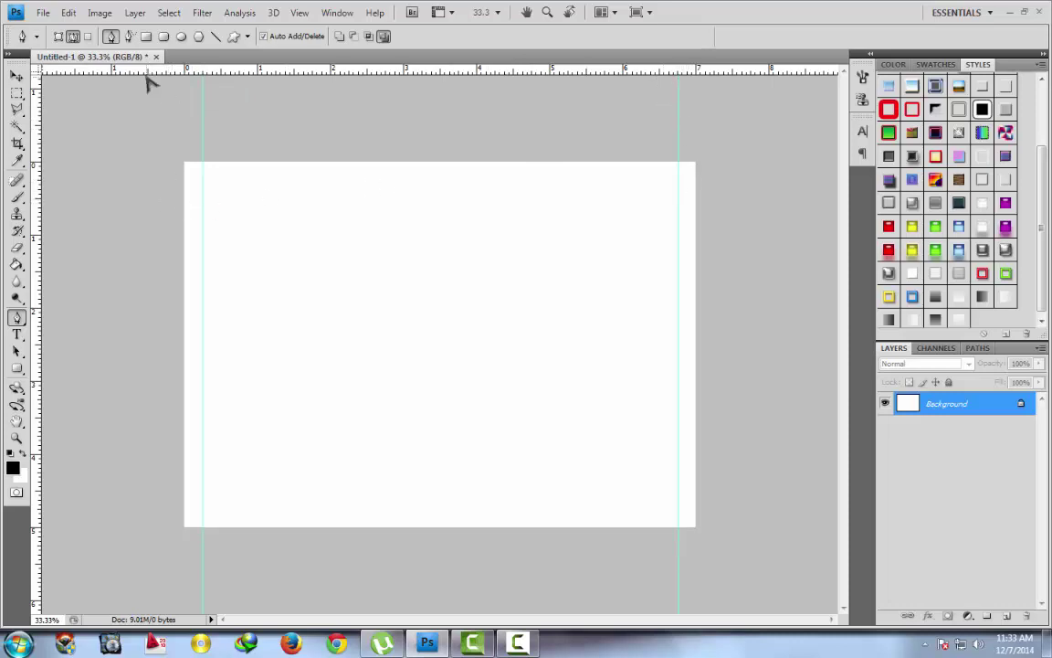
drag(127, 68, 146, 179)
drag(160, 68, 151, 508)
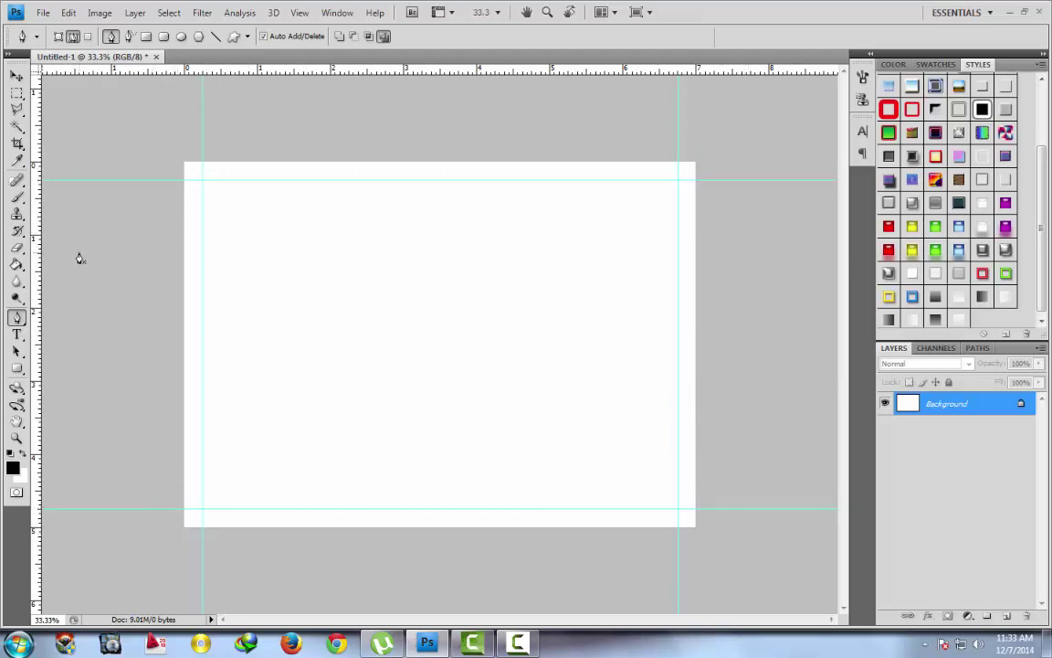
Draw a 100 px-radius rounded-rectangle path from the top-left to the bottom-right guide corners
click(17, 369)
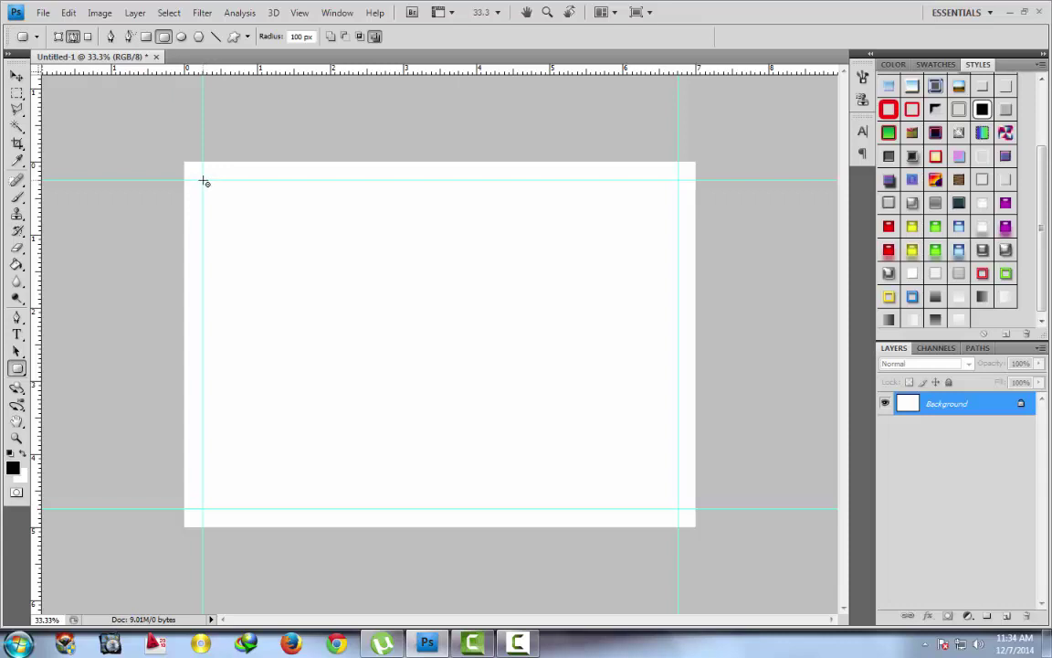
drag(203, 181, 677, 510)
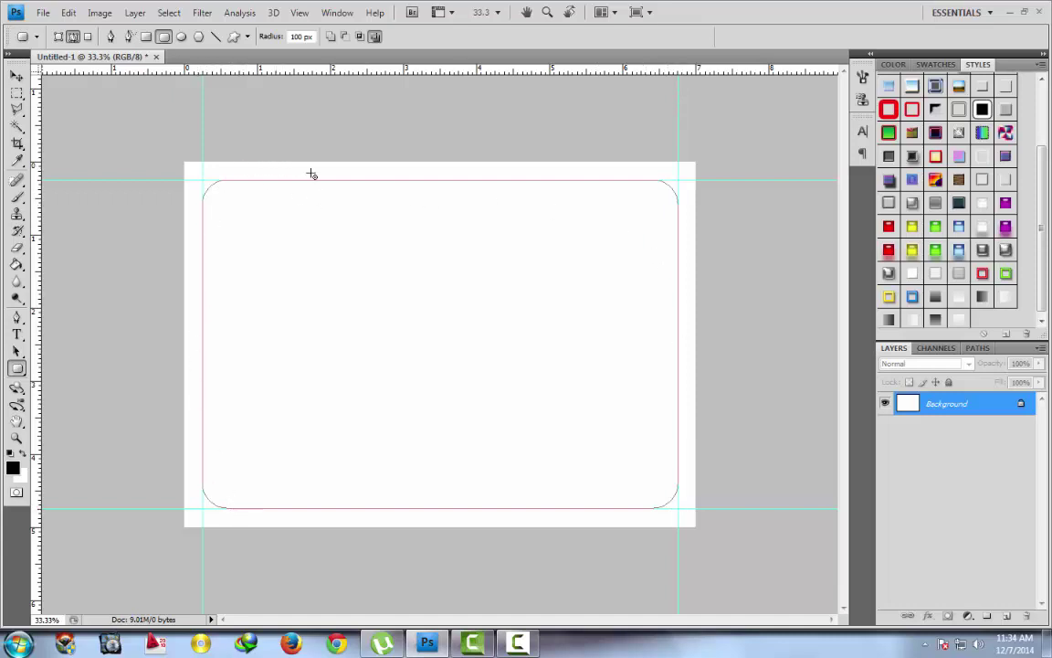
click(17, 197)
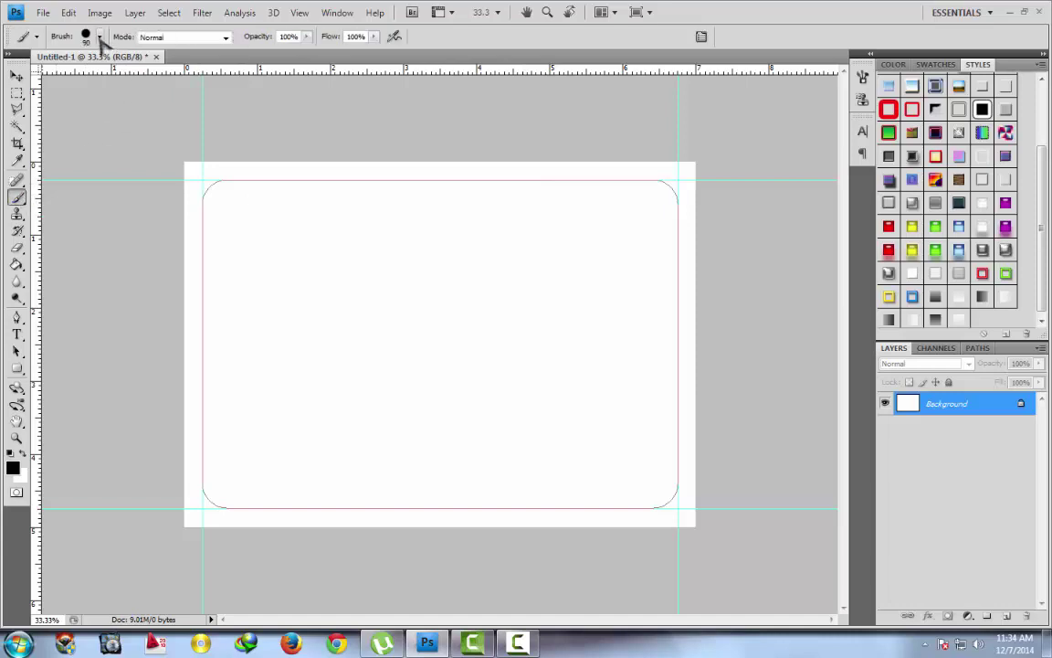
Pick the hard round 19 px brush tip from the brush preset picker
click(99, 36)
mouse_move(167, 153)
mouse_down()
mouse_move(169, 209)
mouse_move(168, 159)
mouse_up()
click(149, 157)
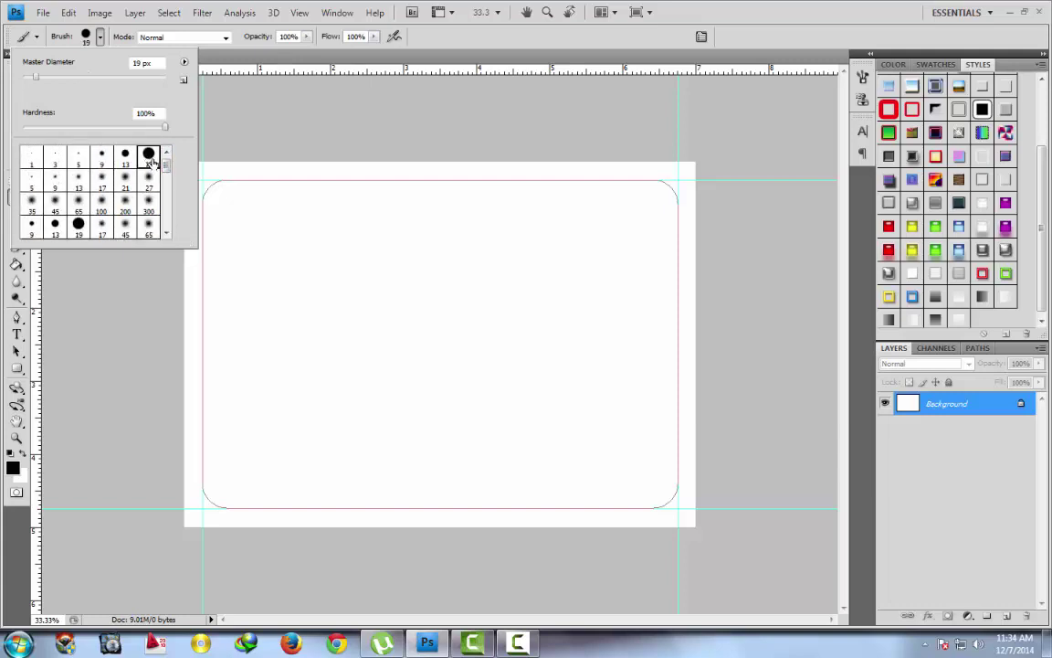
Space the brush dabs into separate dots and set the brush diameter to 75 px
click(702, 36)
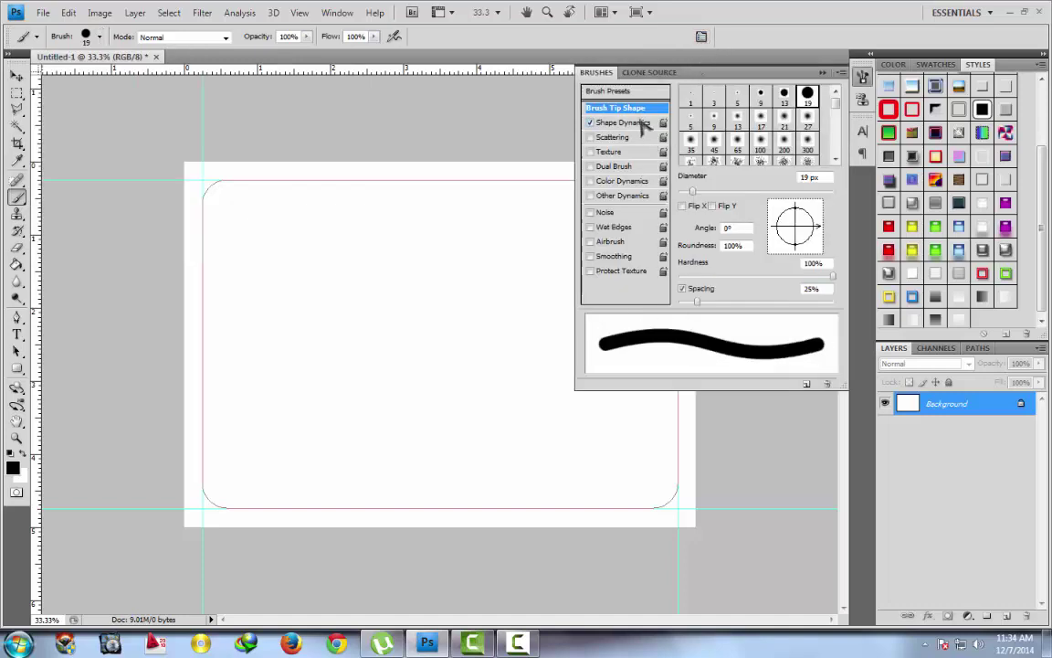
drag(694, 300, 753, 301)
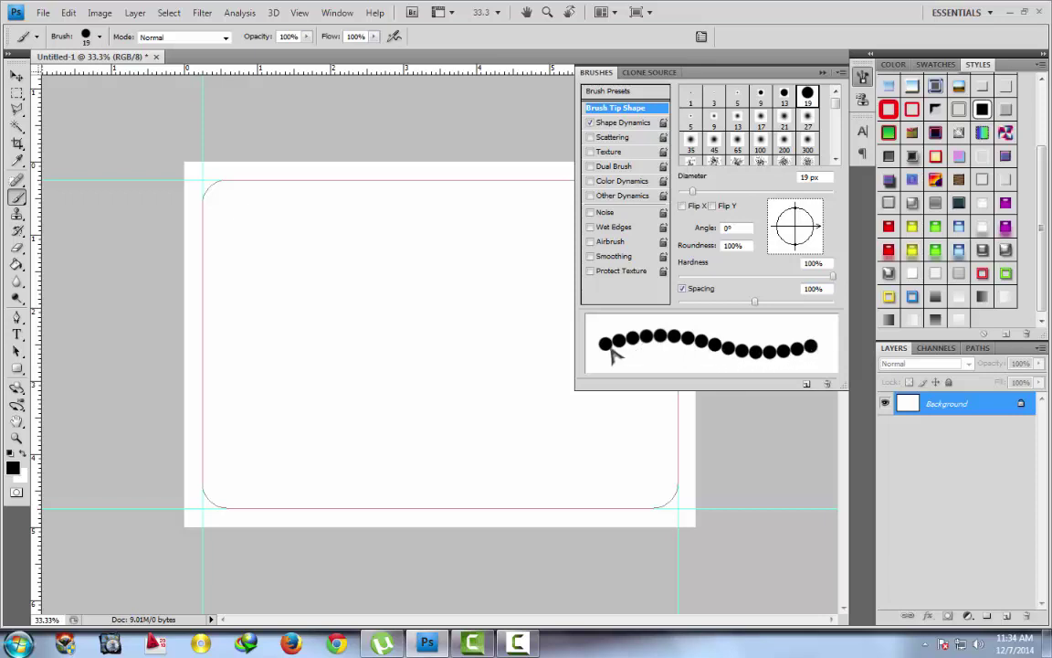
drag(691, 189, 723, 194)
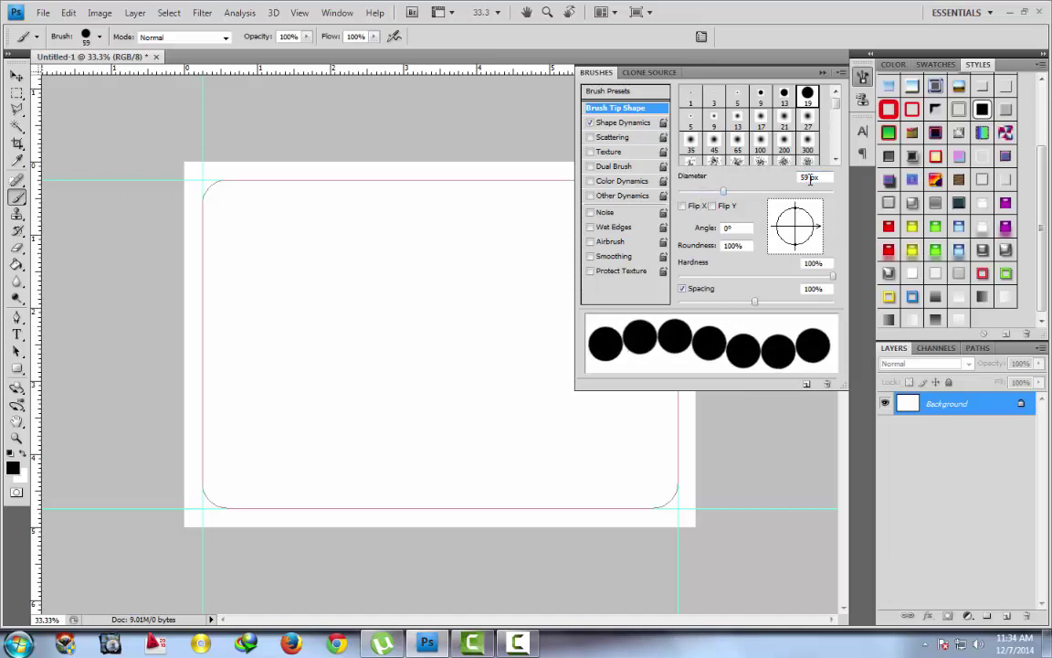
click(802, 177)
text(75)
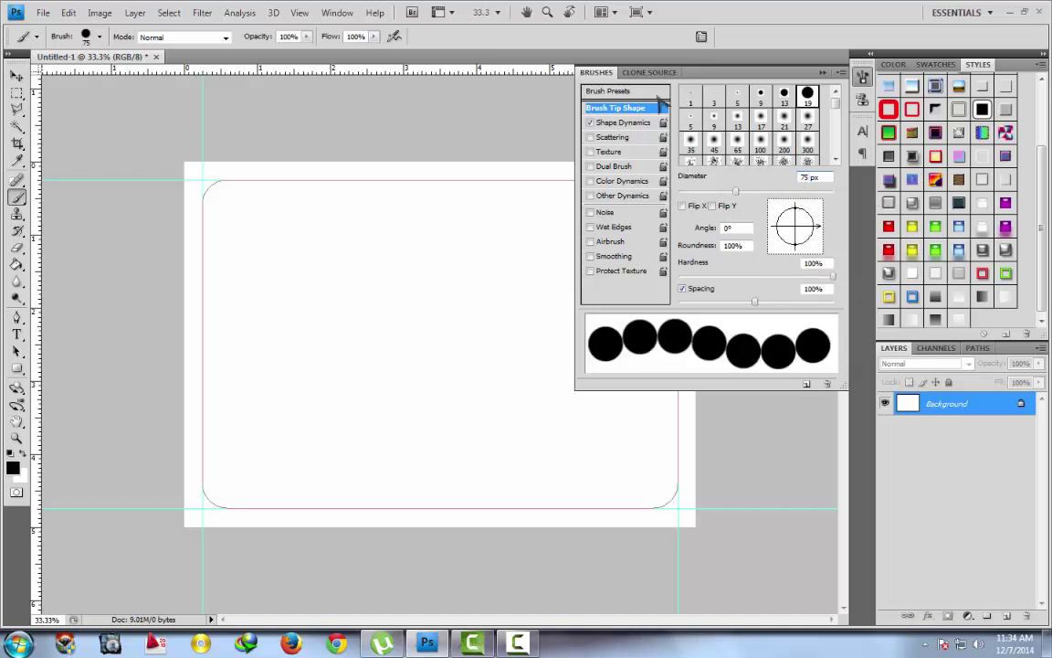
click(823, 74)
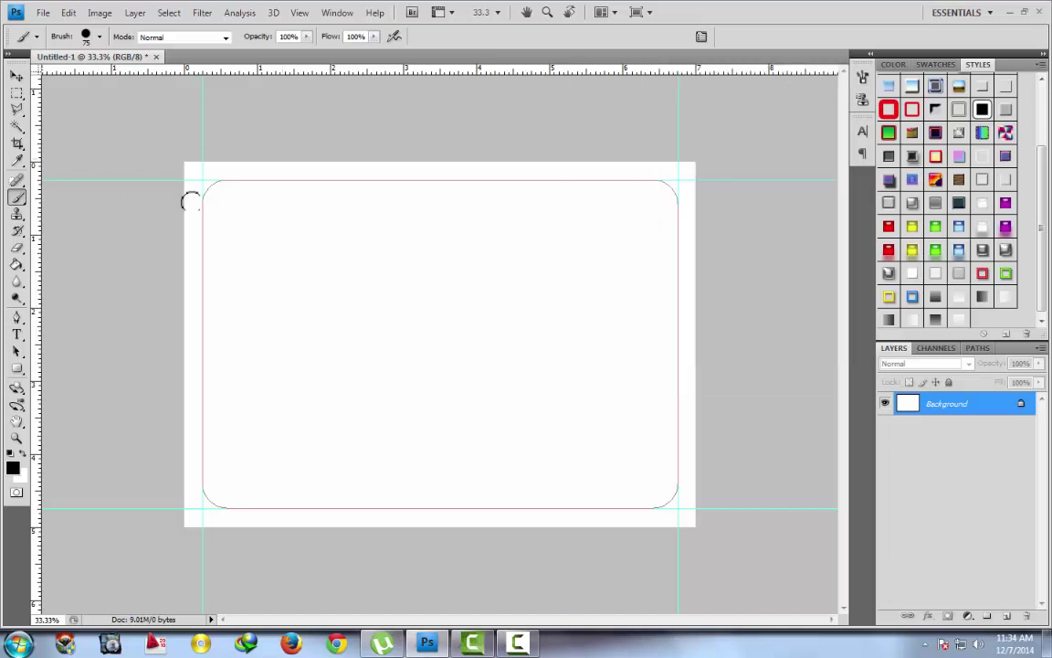
Stroke the rounded-rectangle path with the Brush to lay a border of black dots
click(16, 316)
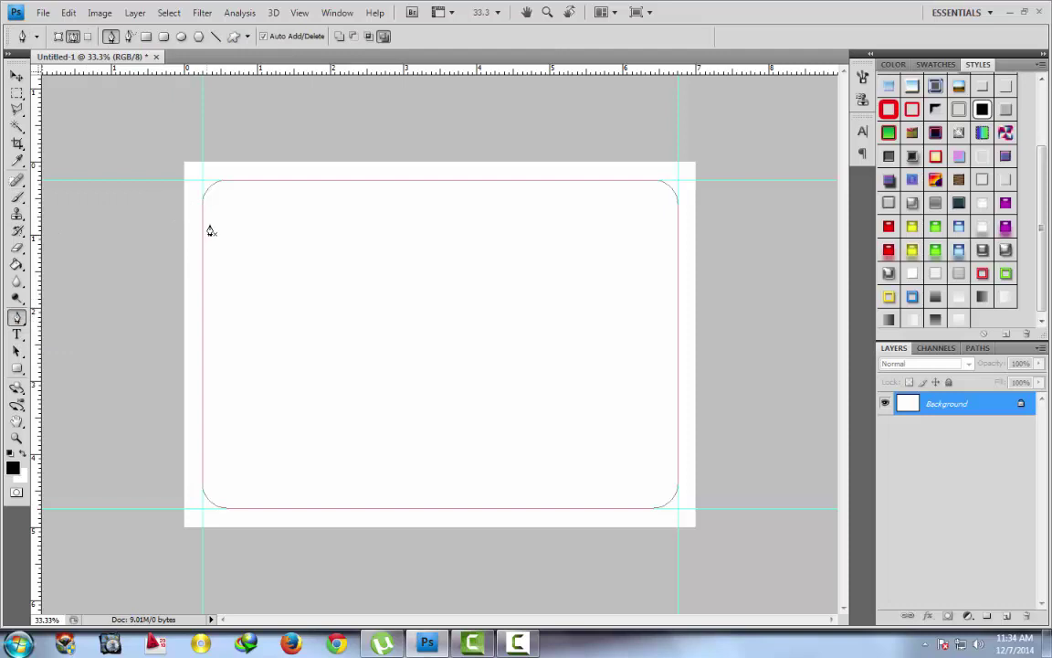
right_click(236, 185)
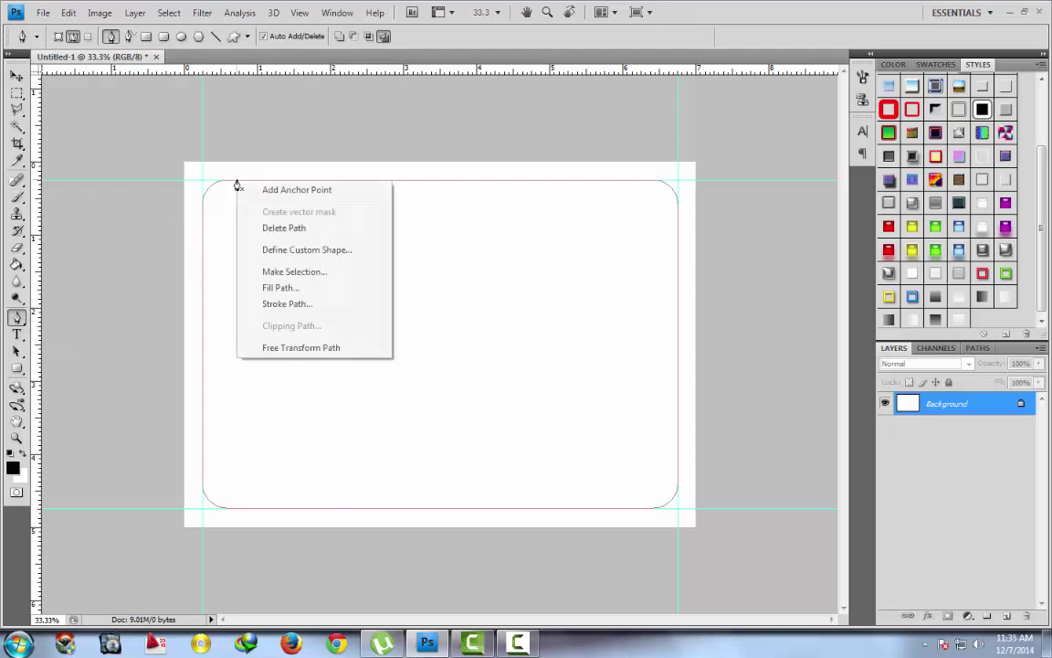
click(292, 306)
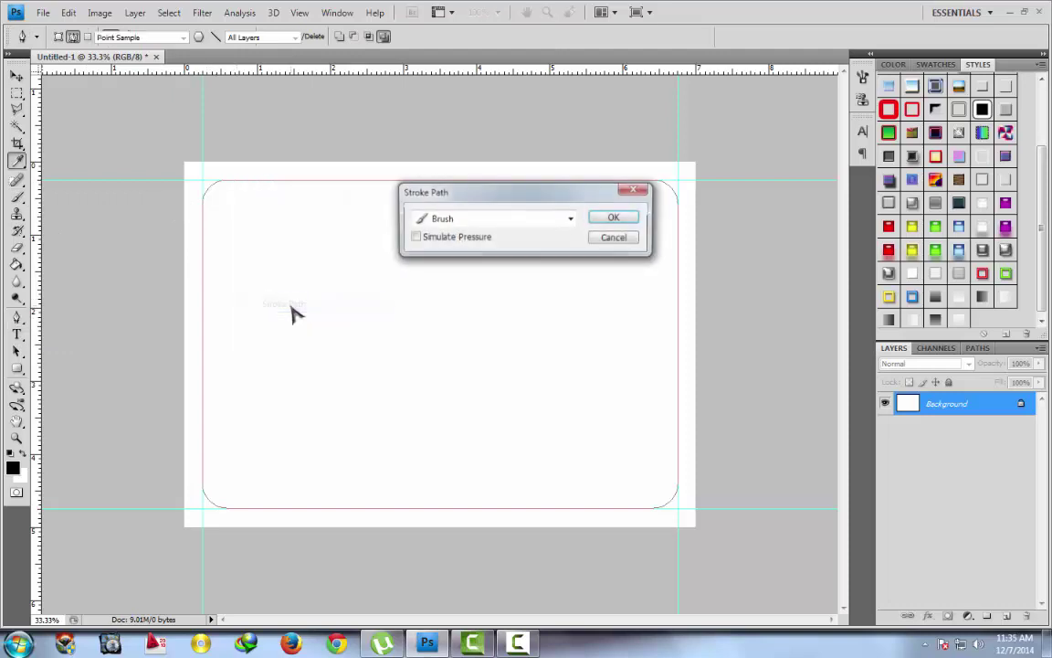
click(571, 219)
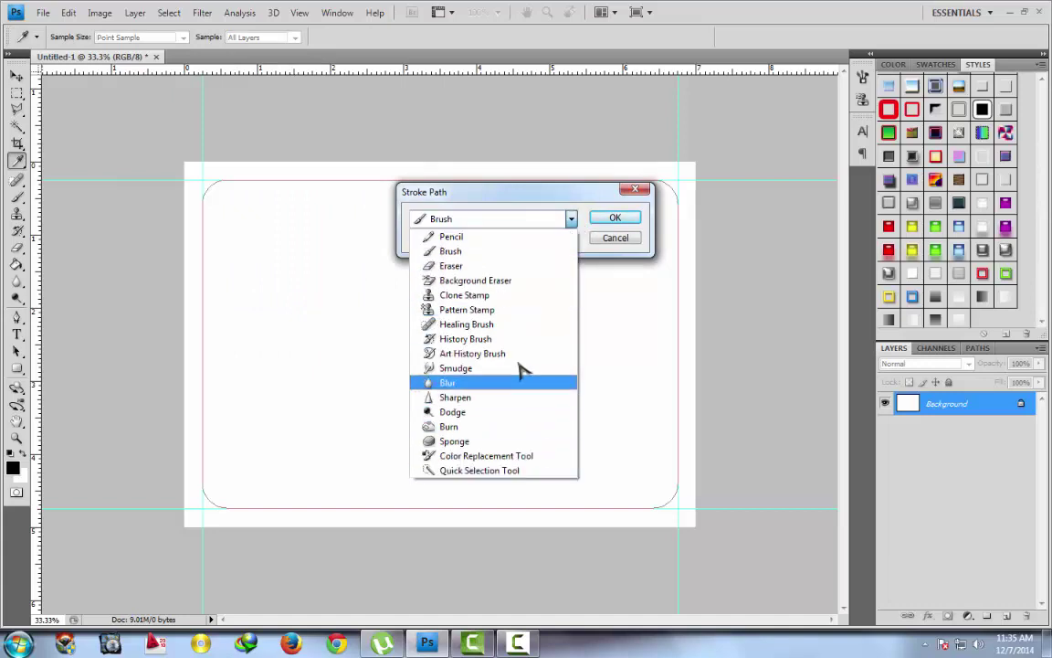
click(472, 254)
click(615, 217)
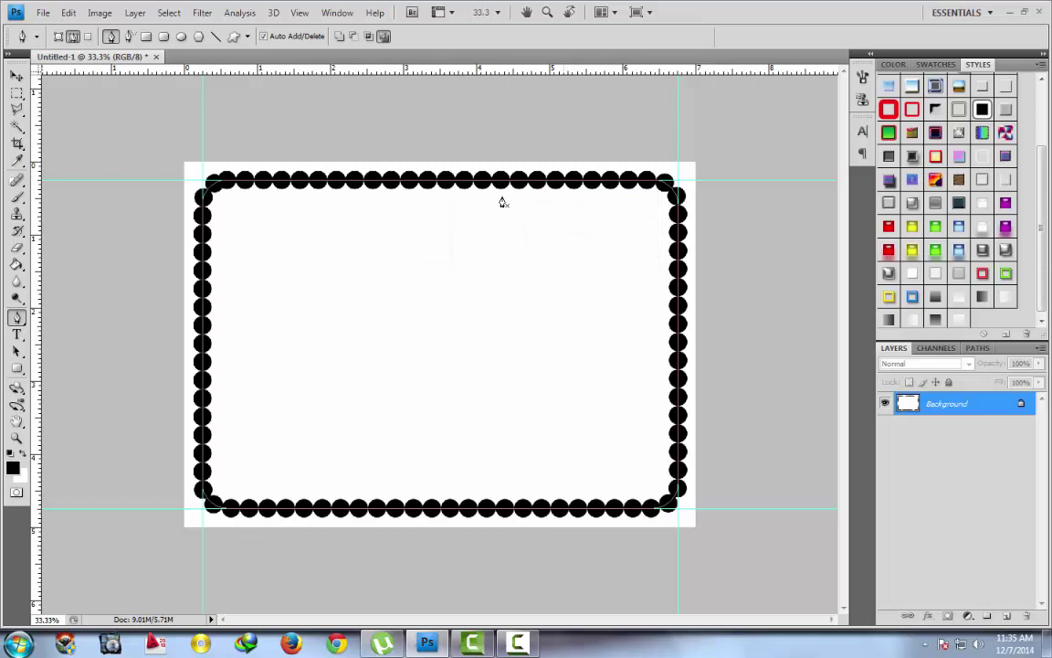
Turn off guide display with View > Show > Guides
click(311, 13)
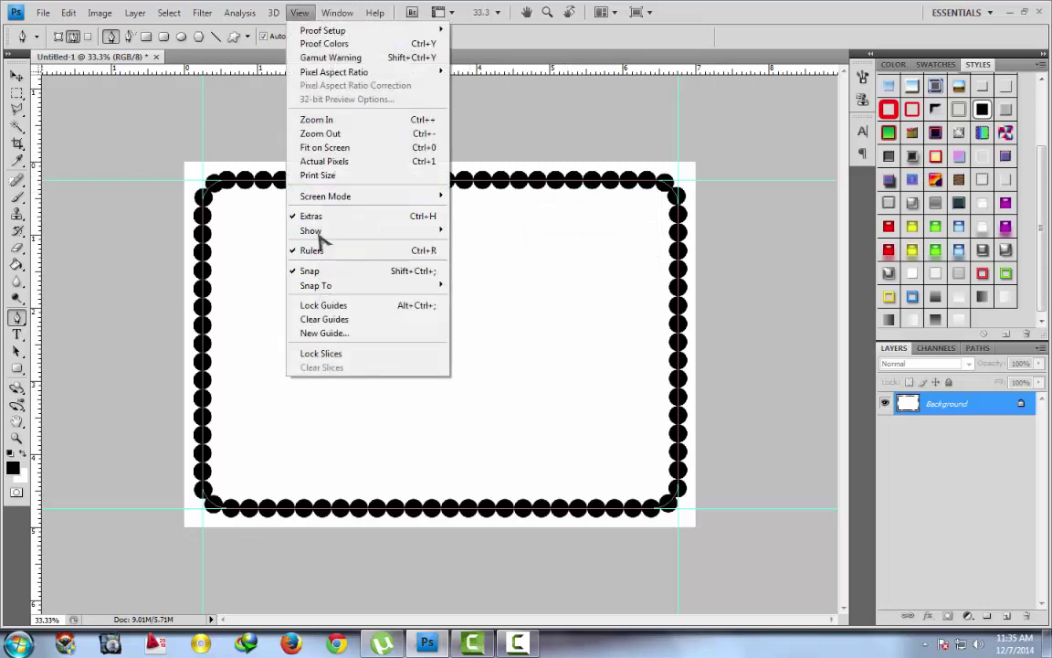
mouse_move(352, 230)
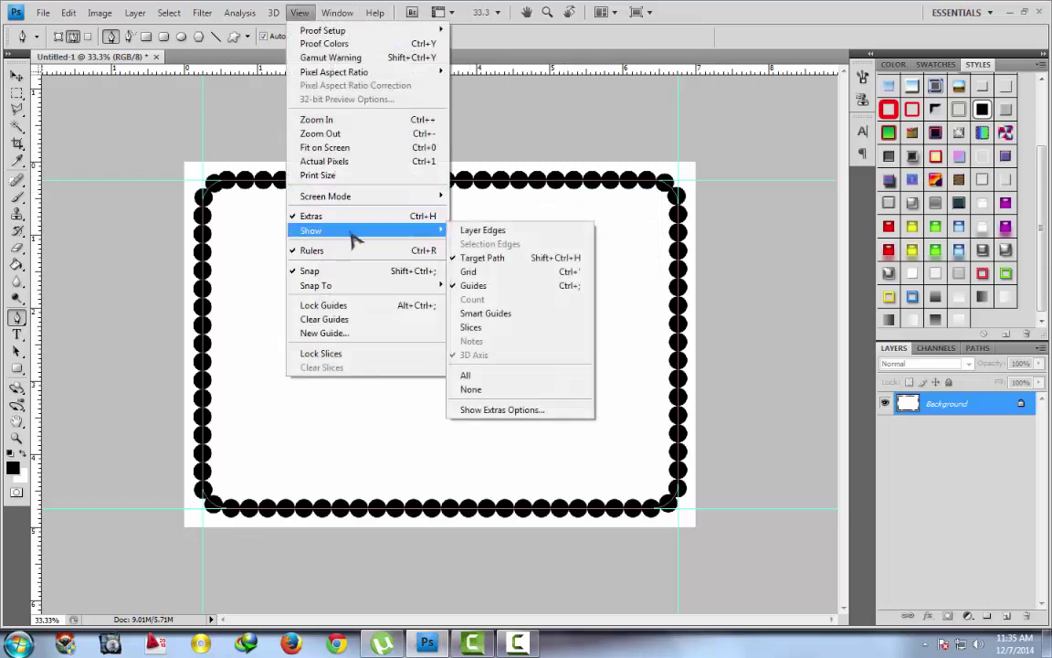
click(468, 285)
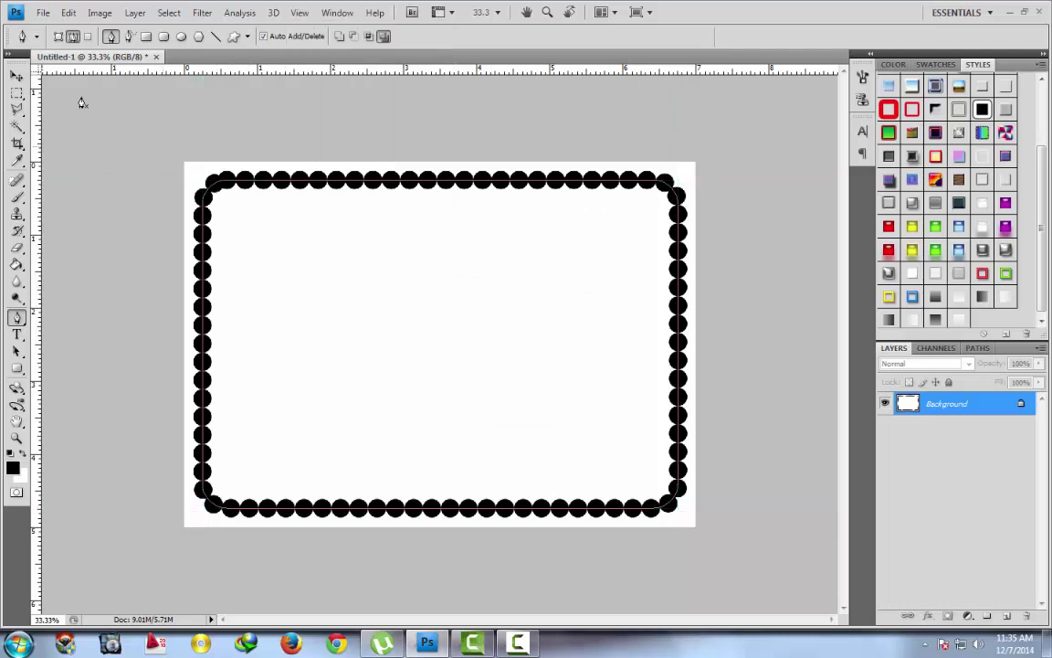
click(16, 76)
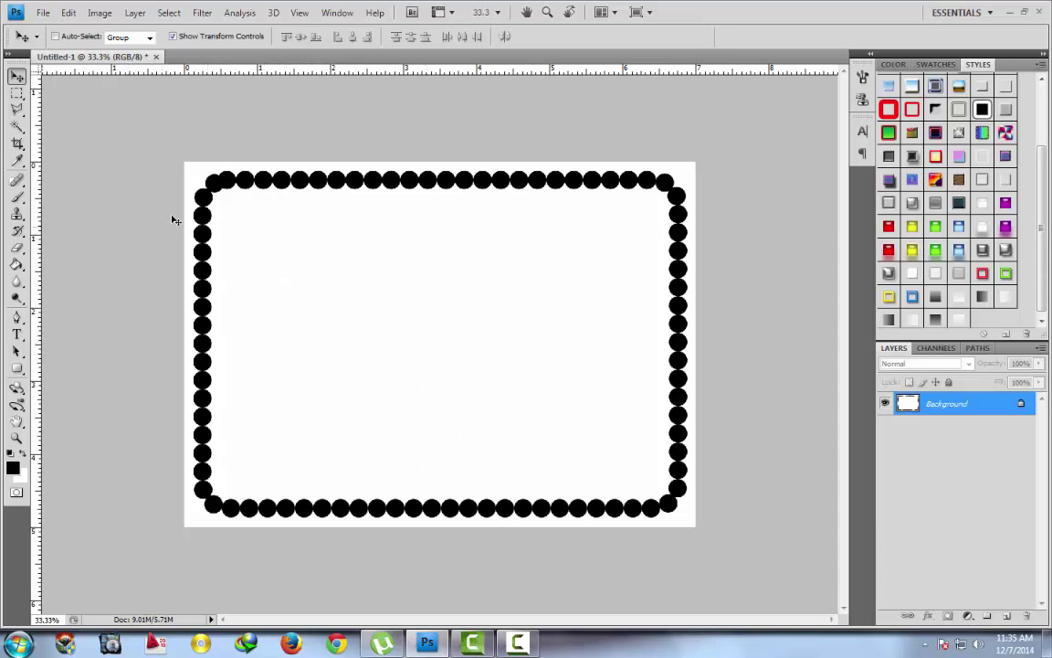
Magic Wand-select the black dotted border and copy it onto a new Layer 1
click(17, 125)
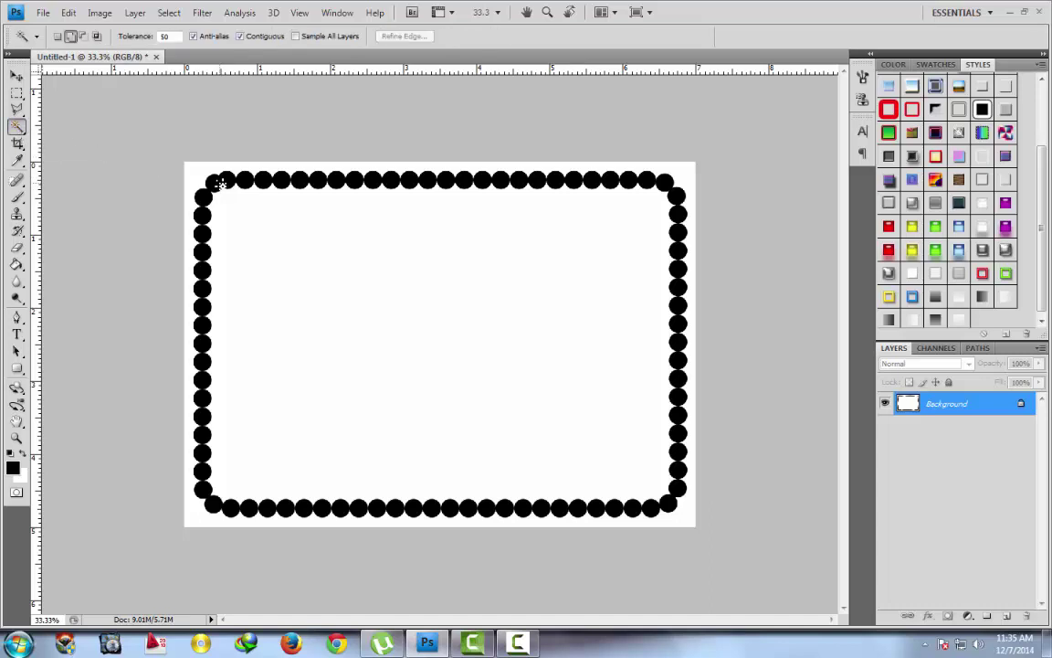
click(221, 183)
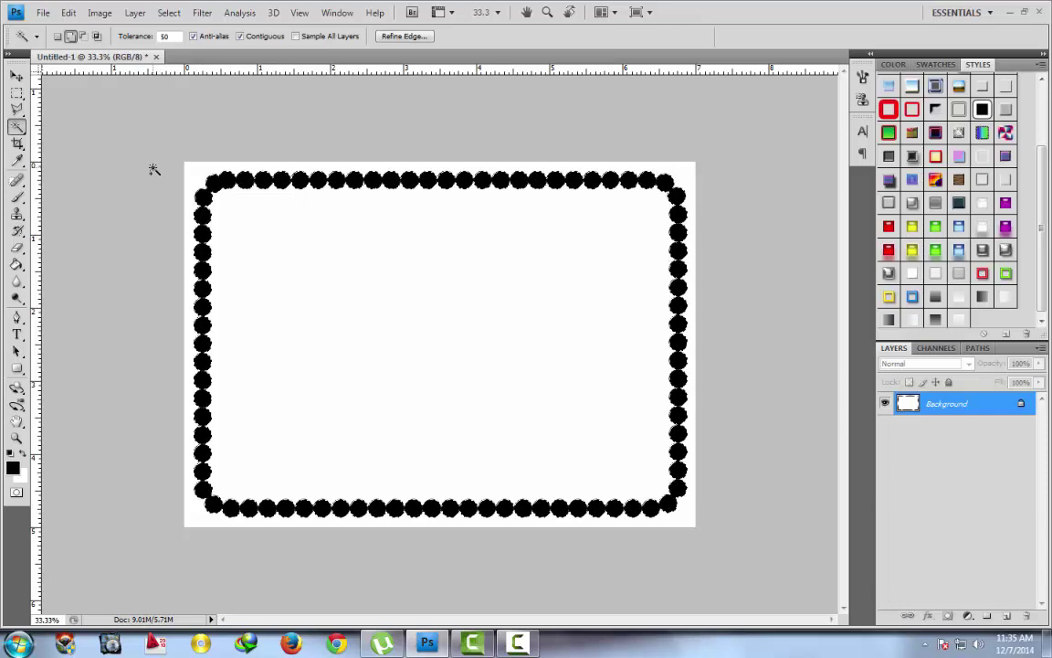
key(ctrl+v)
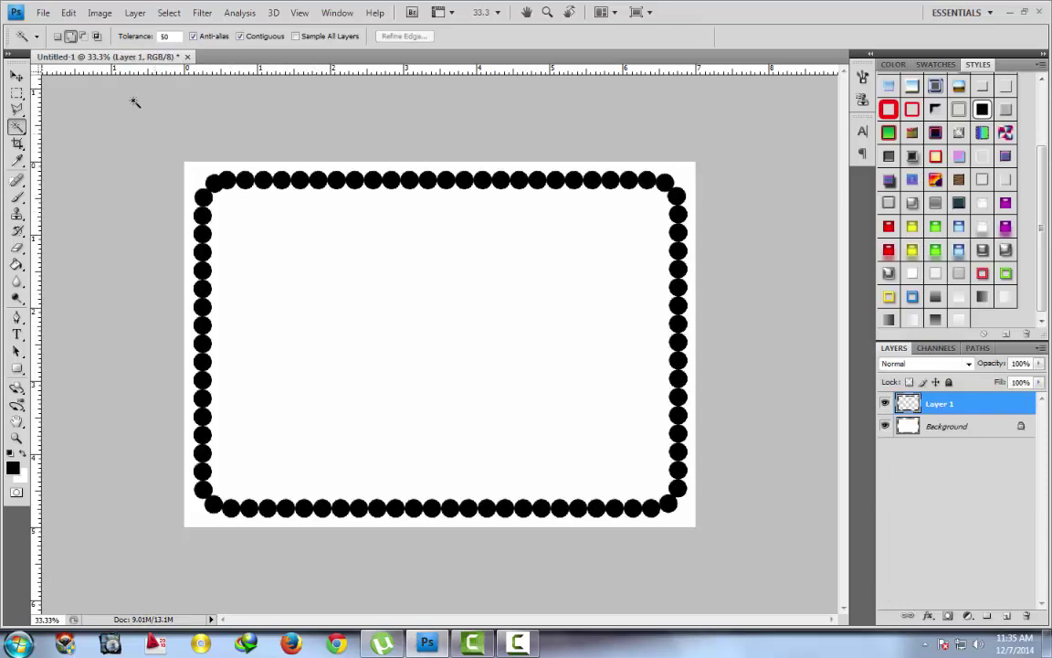
click(16, 75)
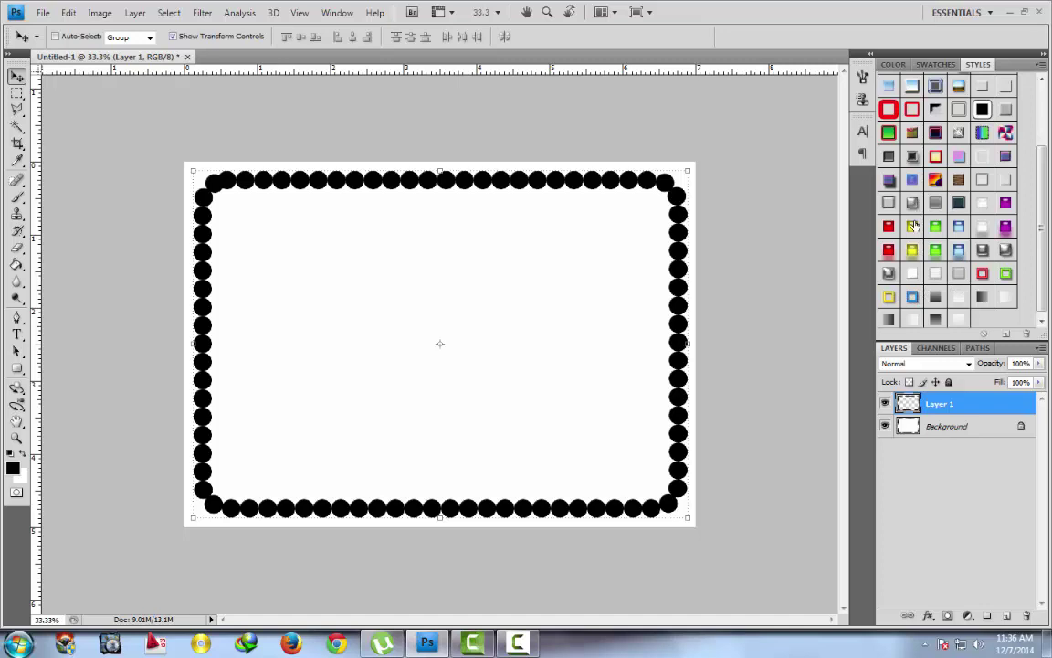
Try red, green bead, blue and glossy red styles on Layer 1, ending on glossy green
click(917, 224)
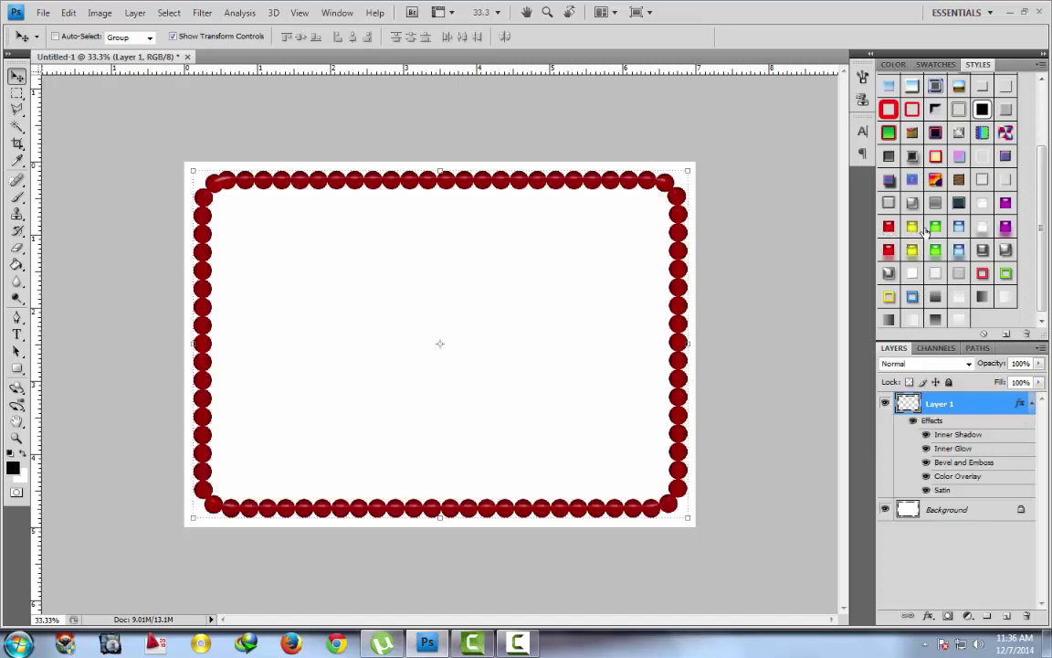
click(936, 225)
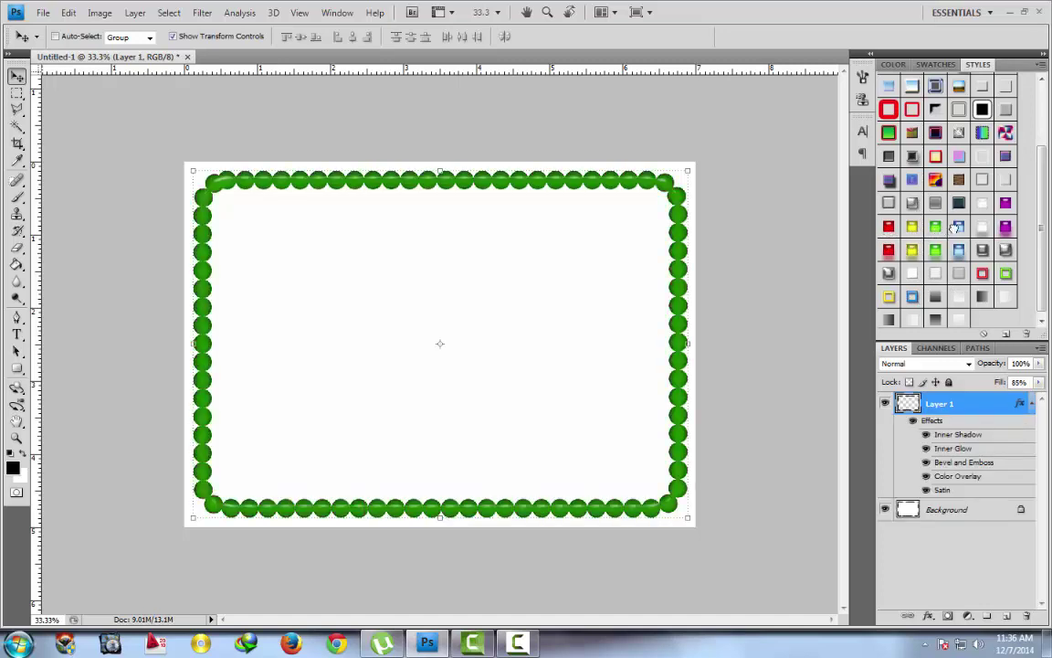
click(957, 227)
click(983, 272)
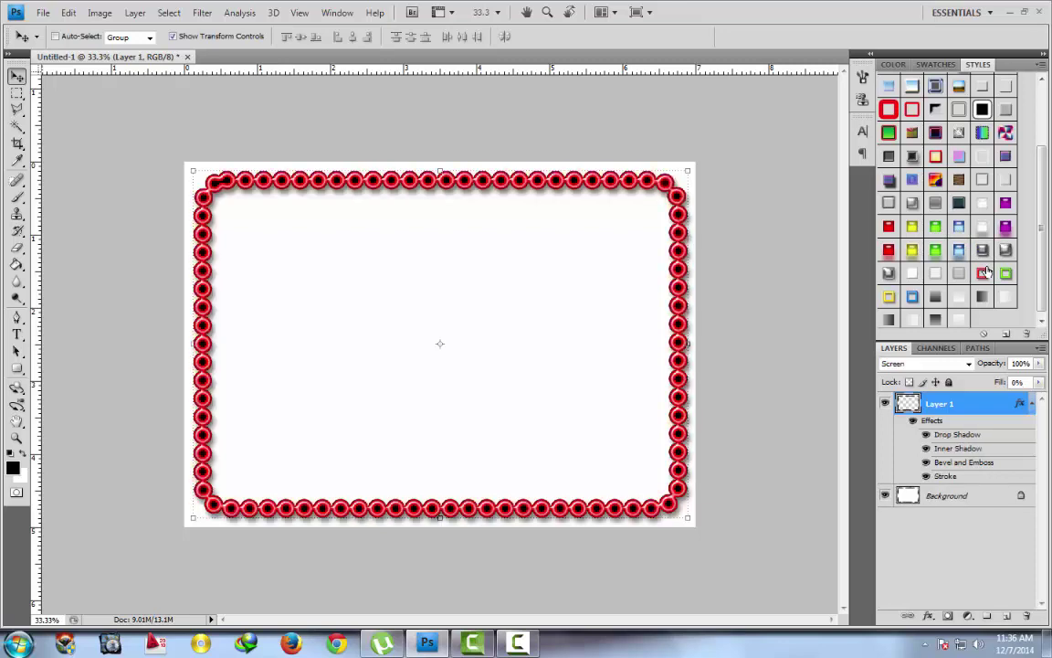
click(1005, 273)
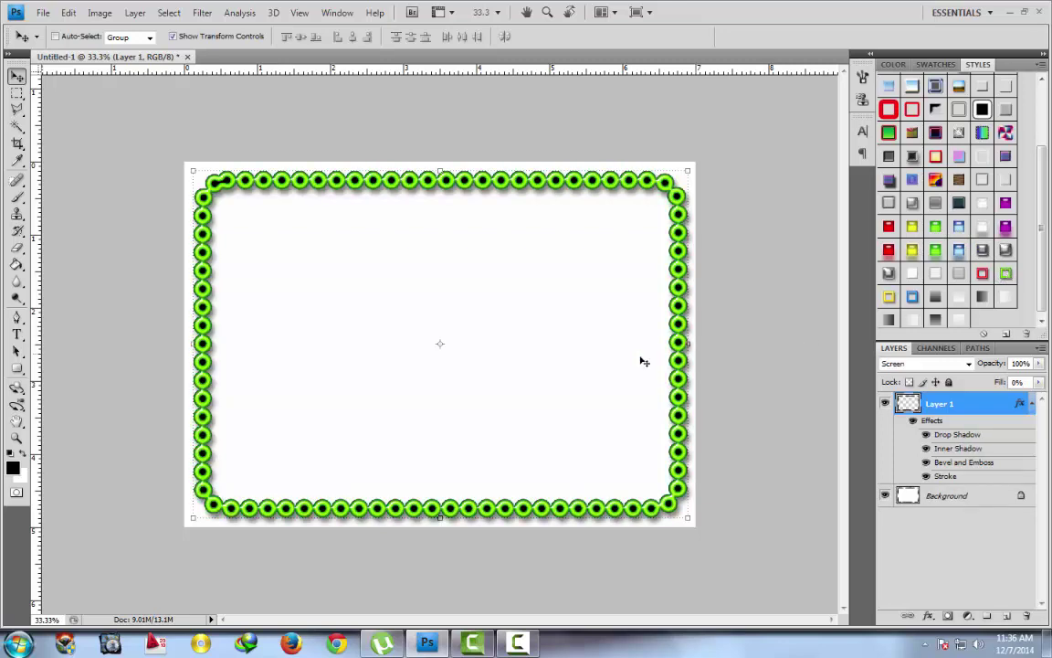